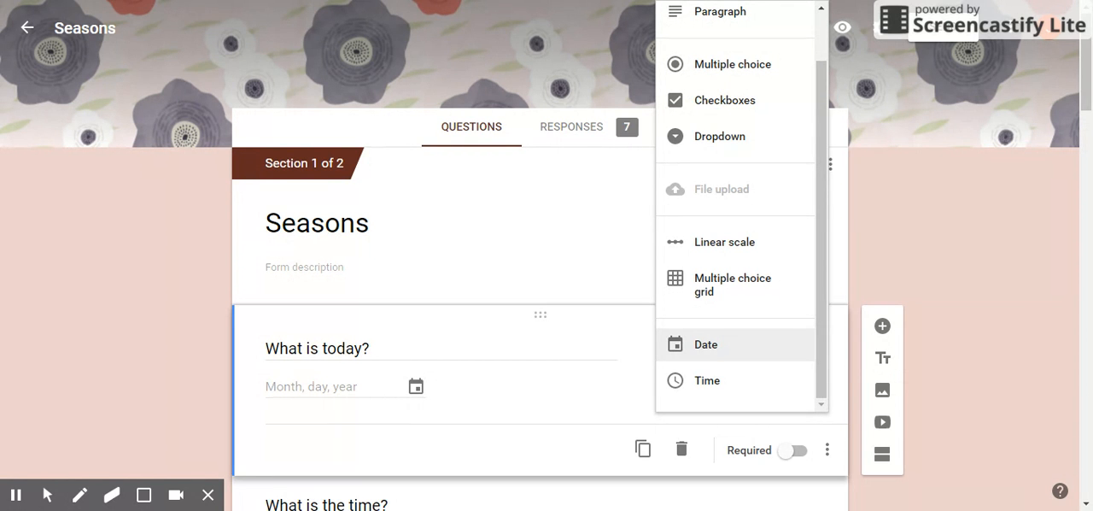
Step: Look through the question types available for the "What is today?" question, leaving it as Date
{"action": "left_click", "coordinate": [916, 203]}
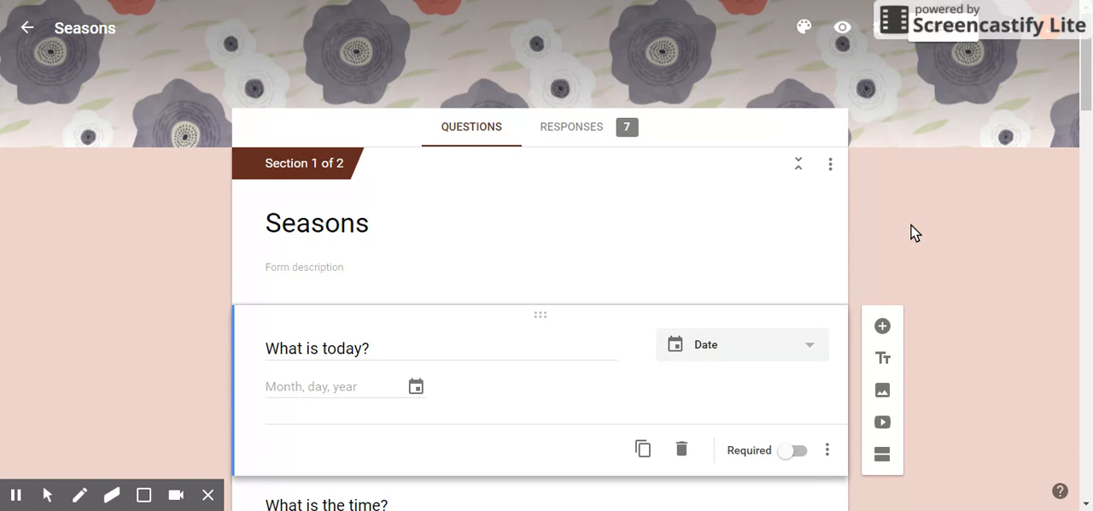
{"action": "left_click", "coordinate": [803, 359]}
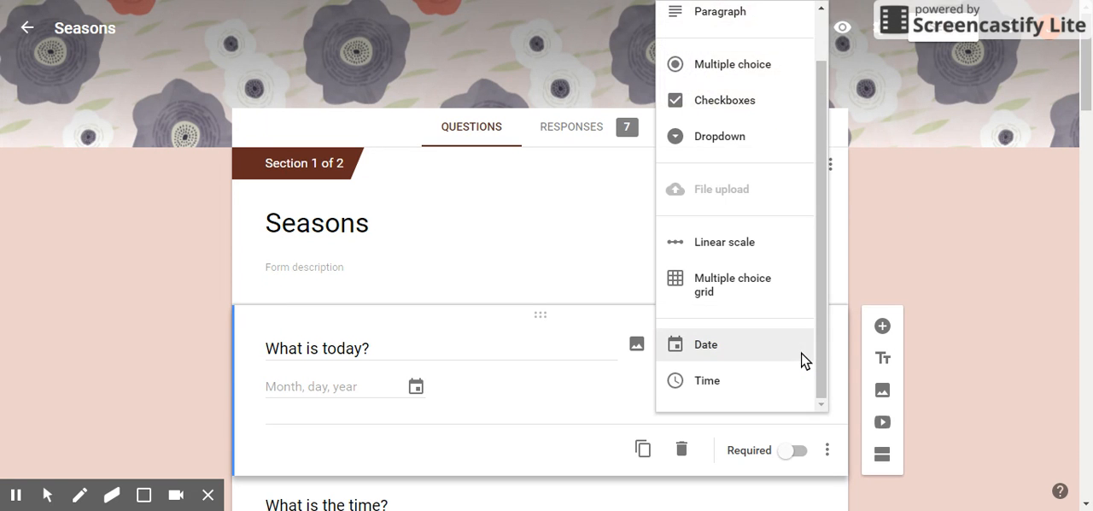
{"action": "left_click_drag", "start_coordinate": [819, 313], "coordinate": [819, 232]}
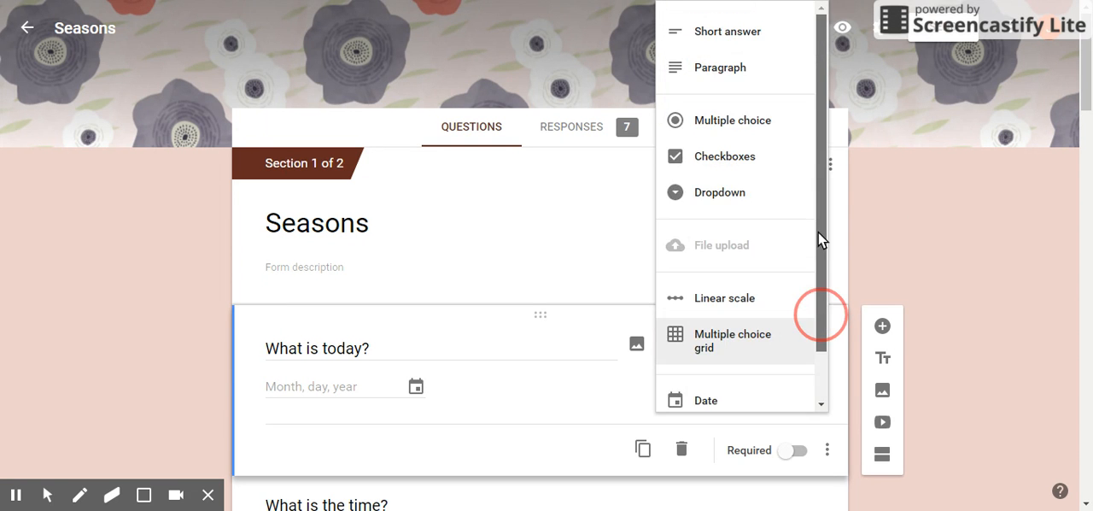
{"action": "scroll", "coordinate": [820, 230], "scroll_direction": "down", "scroll_amount": 1}
{"action": "left_click", "coordinate": [1014, 242]}
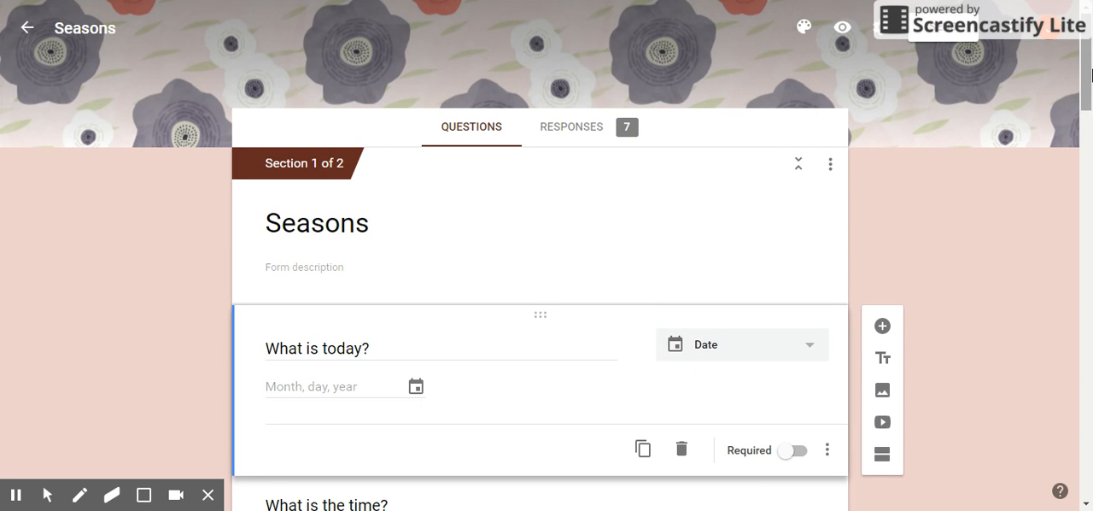
Step: Examine the question types of the time, favorite season, reason and second favorite season questions in section 1
{"action": "left_click_drag", "start_coordinate": [1091, 75], "coordinate": [1091, 117]}
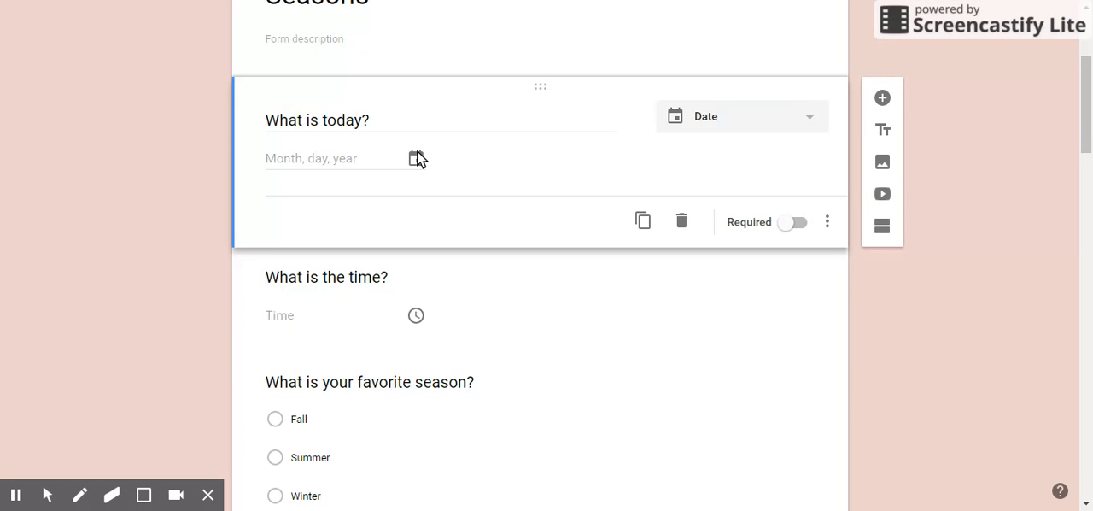
{"action": "left_click", "coordinate": [506, 323]}
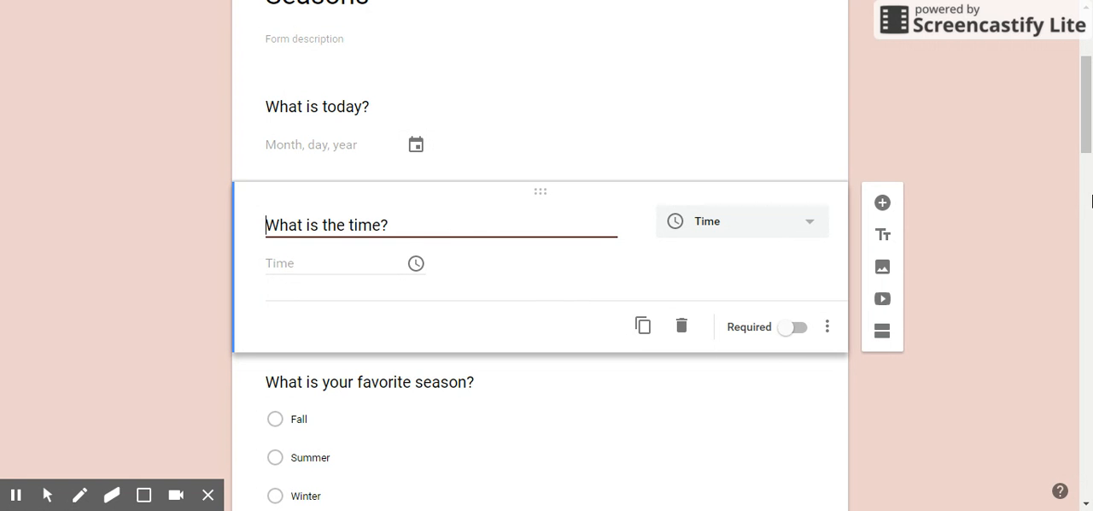
{"action": "left_click_drag", "start_coordinate": [1085, 115], "coordinate": [1090, 171]}
{"action": "left_click", "coordinate": [632, 248]}
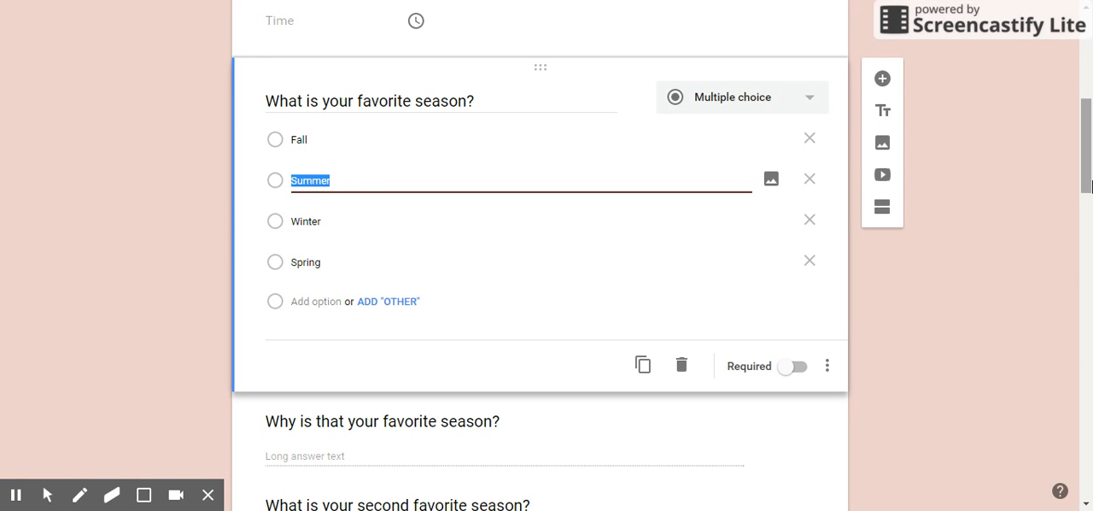
{"action": "scroll", "coordinate": [1088, 184], "scroll_direction": "down", "scroll_amount": 2}
{"action": "left_click", "coordinate": [566, 289]}
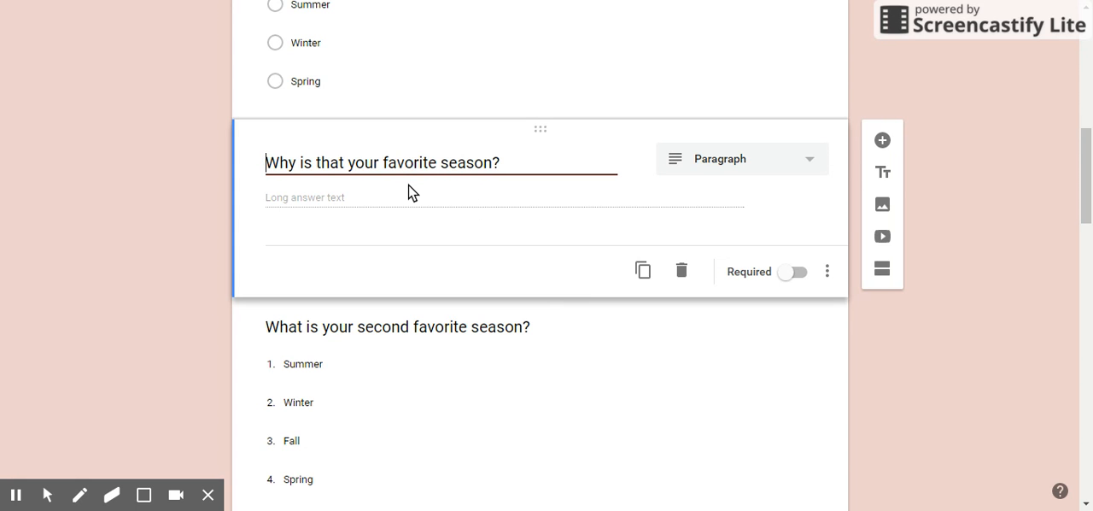
{"action": "left_click", "coordinate": [578, 427]}
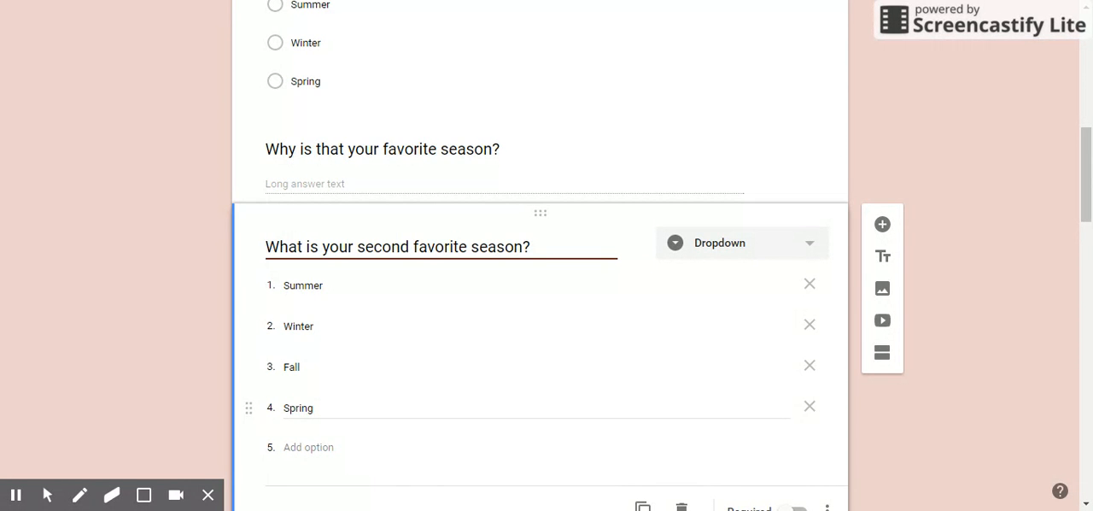
Step: Examine the setup of the snow amount question and the fall colors question with its picture
{"action": "left_click_drag", "start_coordinate": [1085, 199], "coordinate": [1090, 301]}
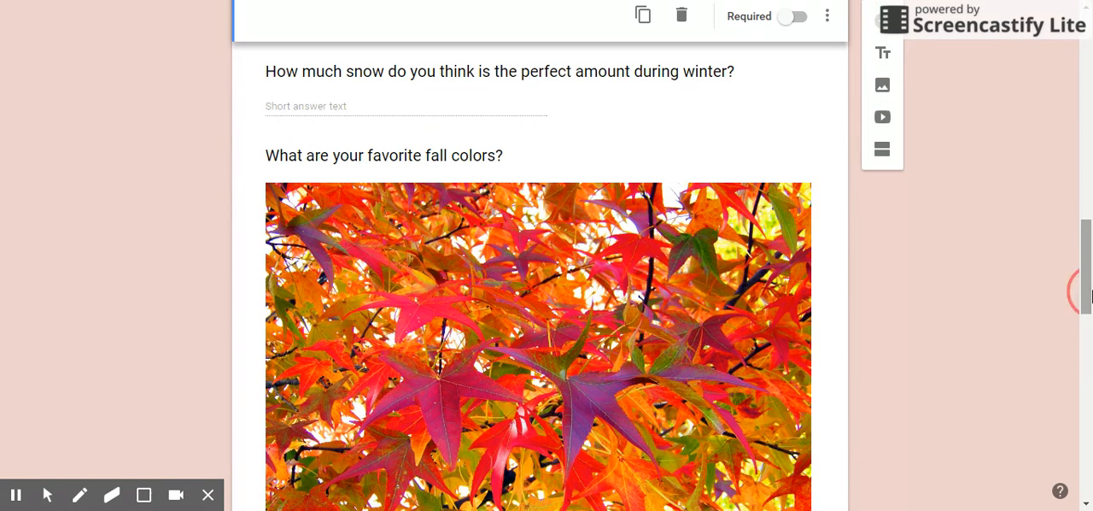
{"action": "left_click", "coordinate": [577, 77]}
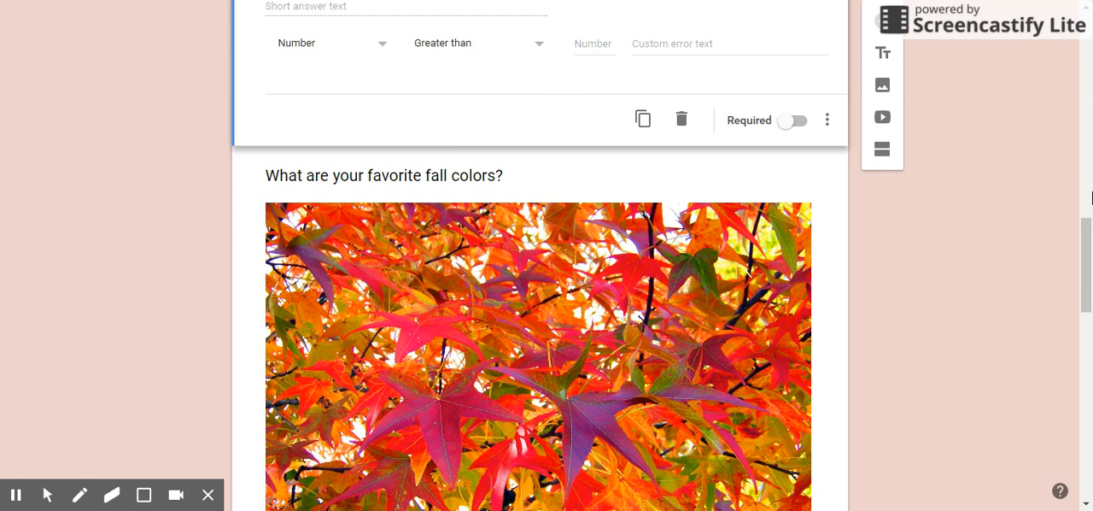
{"action": "left_click_drag", "start_coordinate": [1087, 244], "coordinate": [1086, 215]}
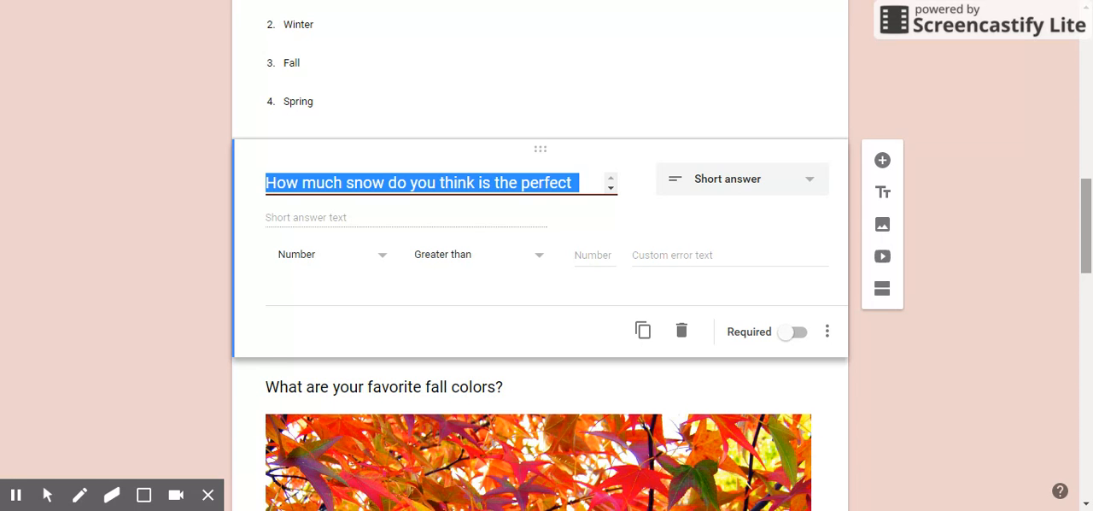
{"action": "left_click_drag", "start_coordinate": [1086, 249], "coordinate": [1092, 361]}
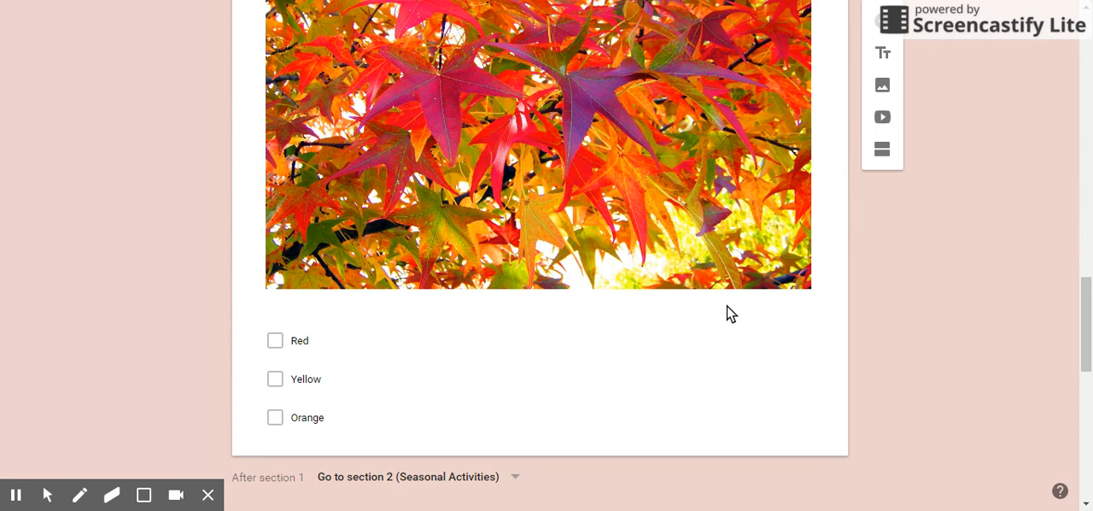
{"action": "left_click", "coordinate": [727, 305]}
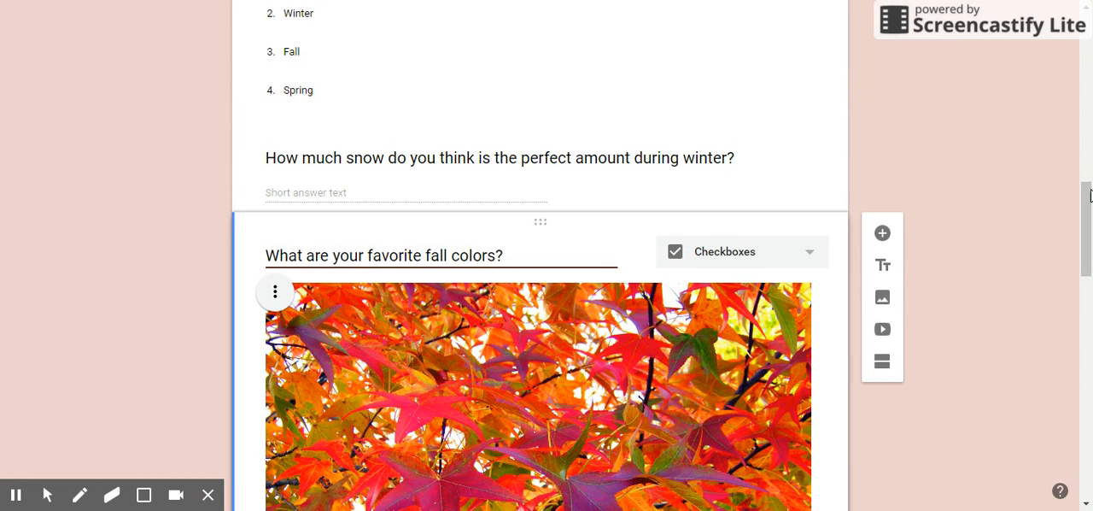
Step: Examine the sledding scale question and the summer activities grid in the Seasonal Activities section
{"action": "left_click_drag", "start_coordinate": [1089, 200], "coordinate": [1064, 412]}
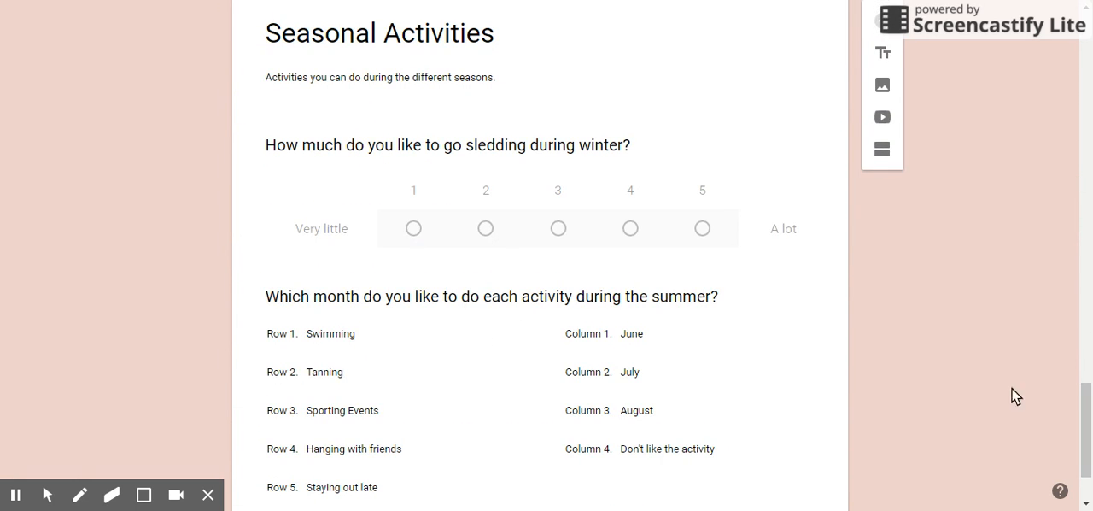
{"action": "left_click", "coordinate": [776, 193]}
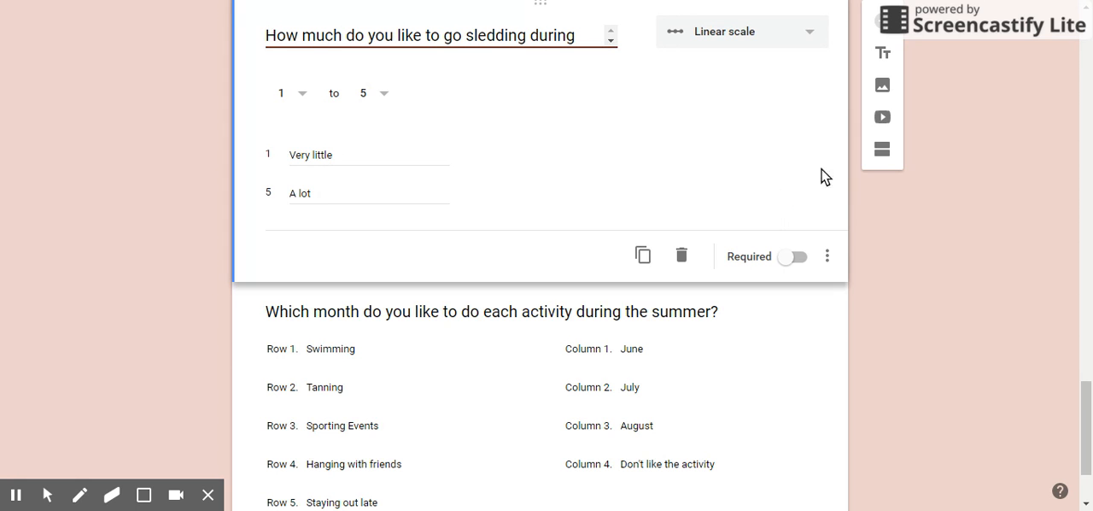
{"action": "left_click_drag", "start_coordinate": [1088, 444], "coordinate": [1089, 431]}
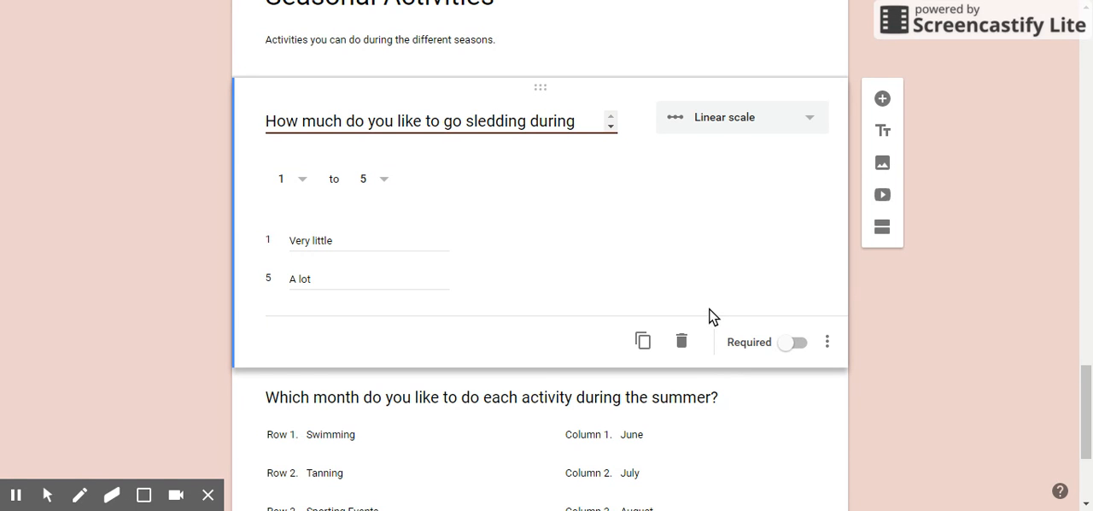
{"action": "left_click", "coordinate": [720, 417]}
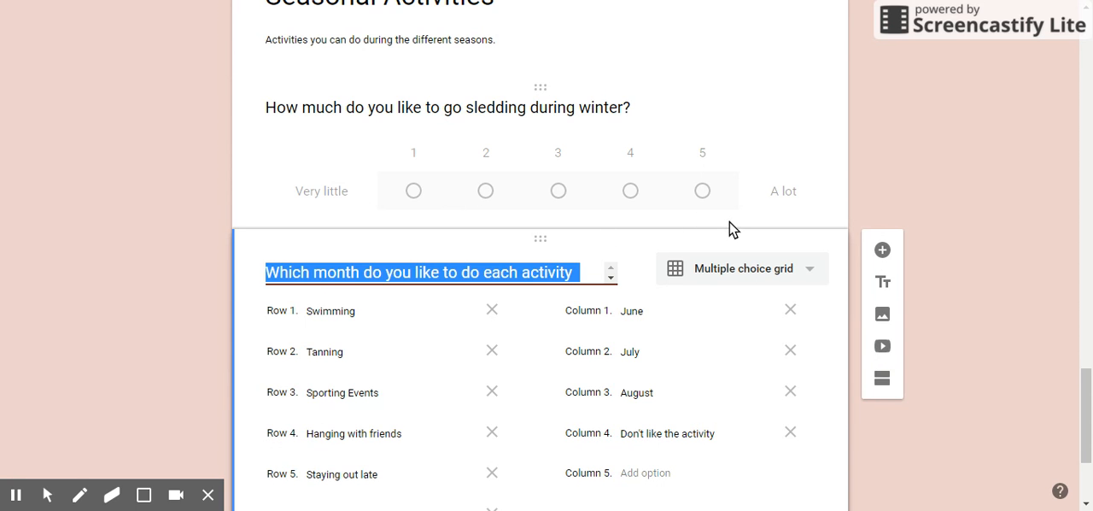
{"action": "left_click", "coordinate": [1091, 395]}
{"action": "left_click_drag", "start_coordinate": [1091, 395], "coordinate": [1091, 427]}
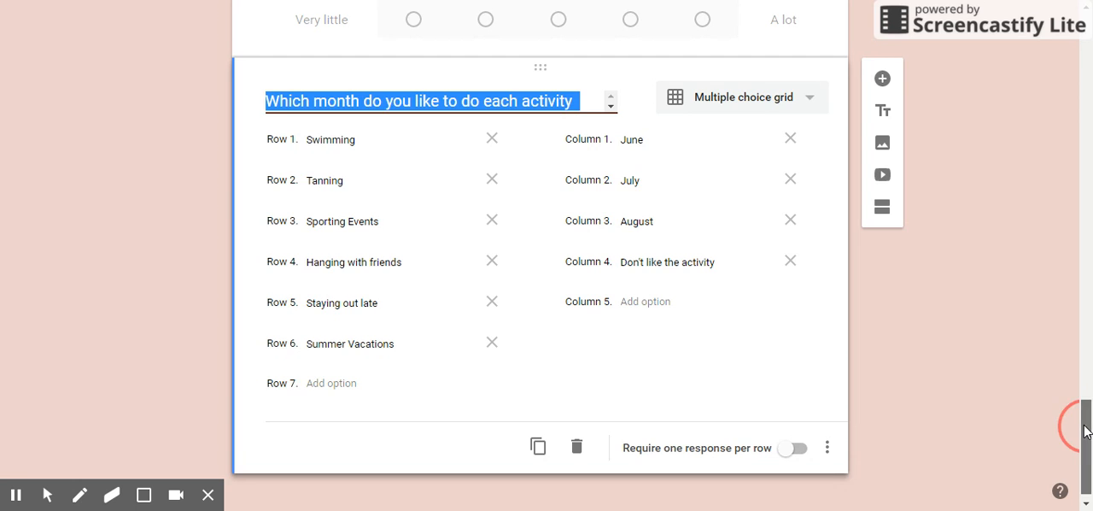
Step: Duplicate the summer activities grid question and delete the copy
{"action": "scroll", "coordinate": [1084, 474], "scroll_direction": "down", "scroll_amount": 1}
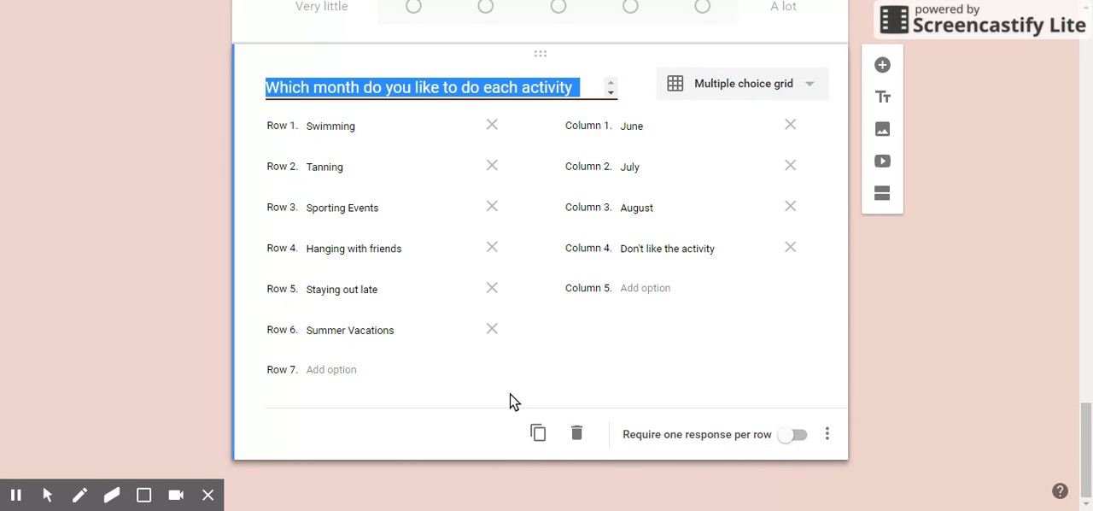
{"action": "left_click", "coordinate": [546, 441]}
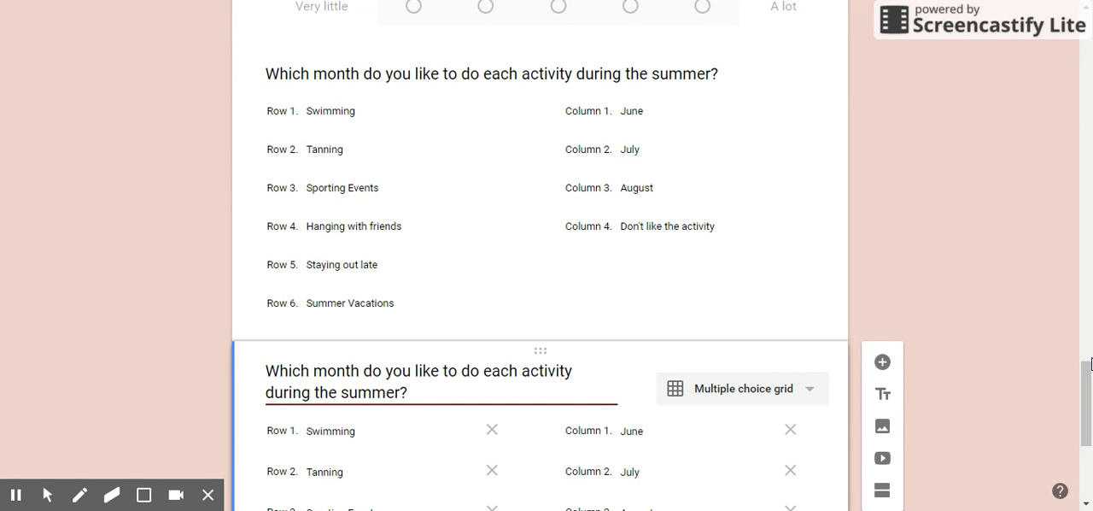
{"action": "left_click", "coordinate": [1089, 359]}
{"action": "left_click_drag", "start_coordinate": [1091, 316], "coordinate": [1091, 510]}
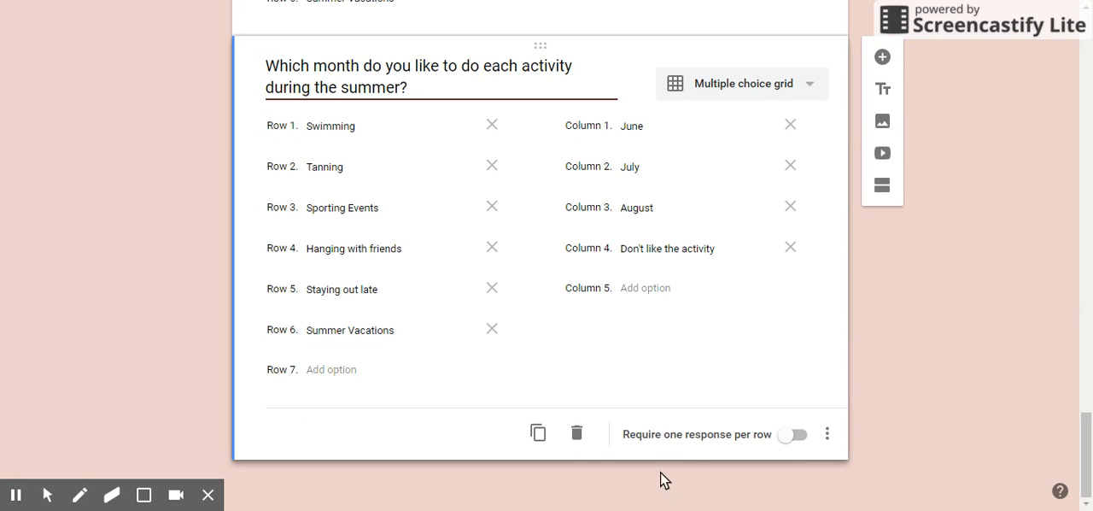
{"action": "left_click", "coordinate": [580, 432]}
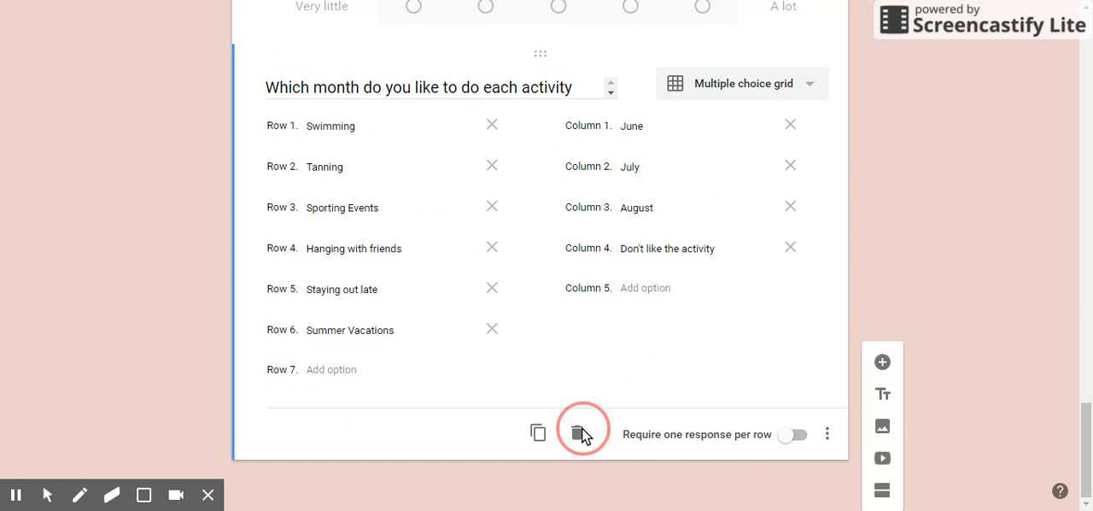
Step: Try requiring one response per row on the summer activities grid, switch it back off, and view the question's extra options
{"action": "left_click", "coordinate": [797, 436]}
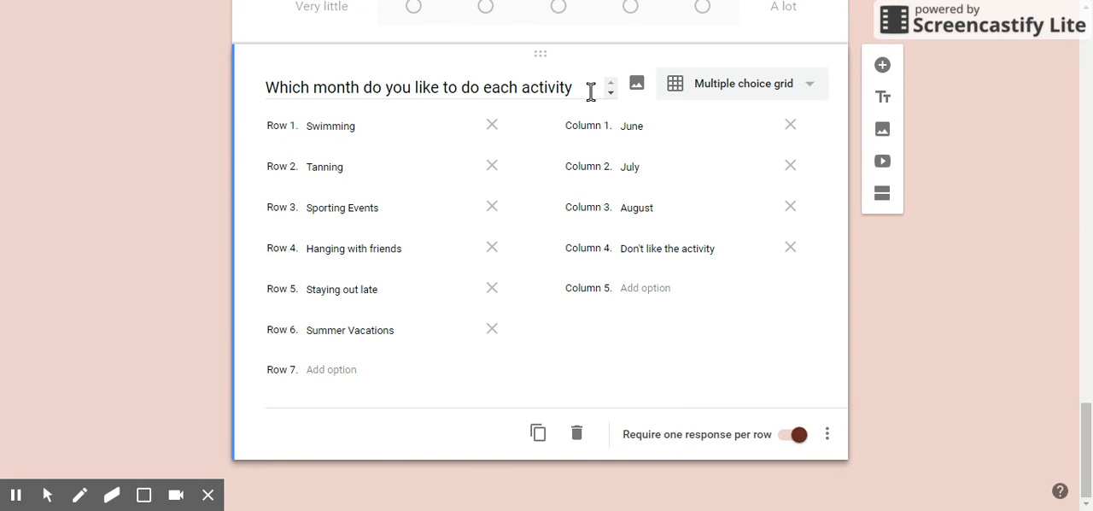
{"action": "left_click", "coordinate": [804, 442]}
{"action": "left_click", "coordinate": [827, 436]}
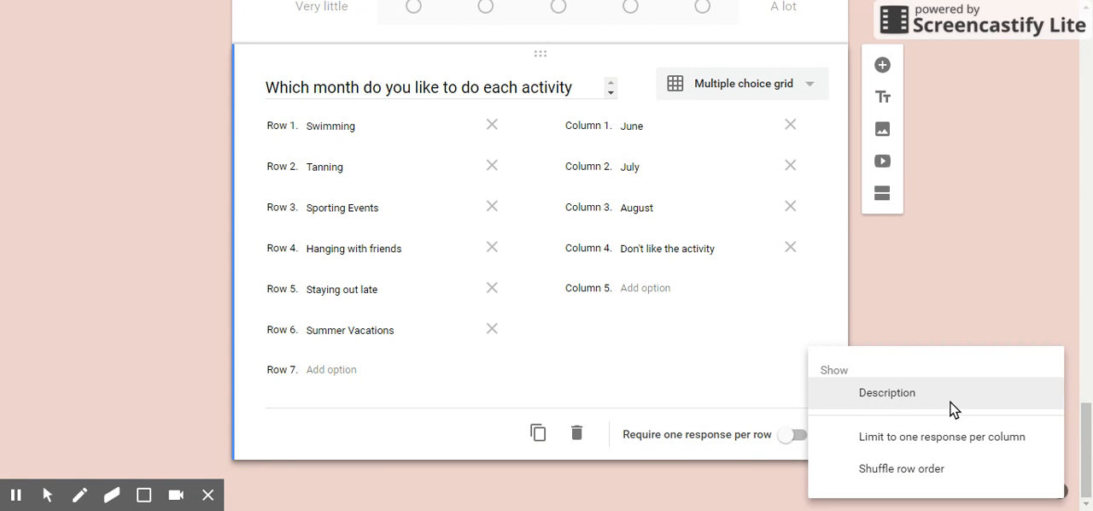
{"action": "left_click", "coordinate": [804, 459]}
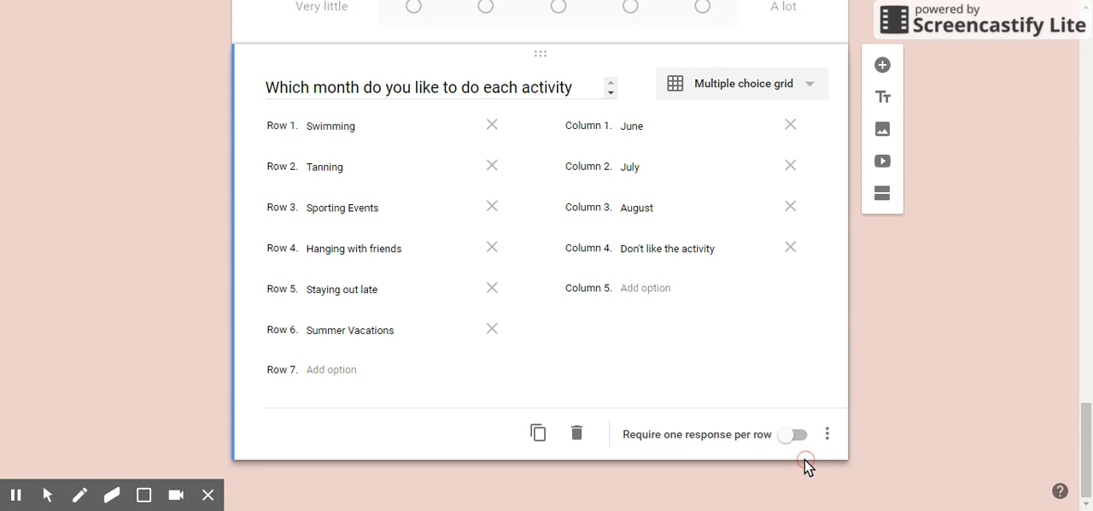
{"action": "left_click", "coordinate": [833, 442]}
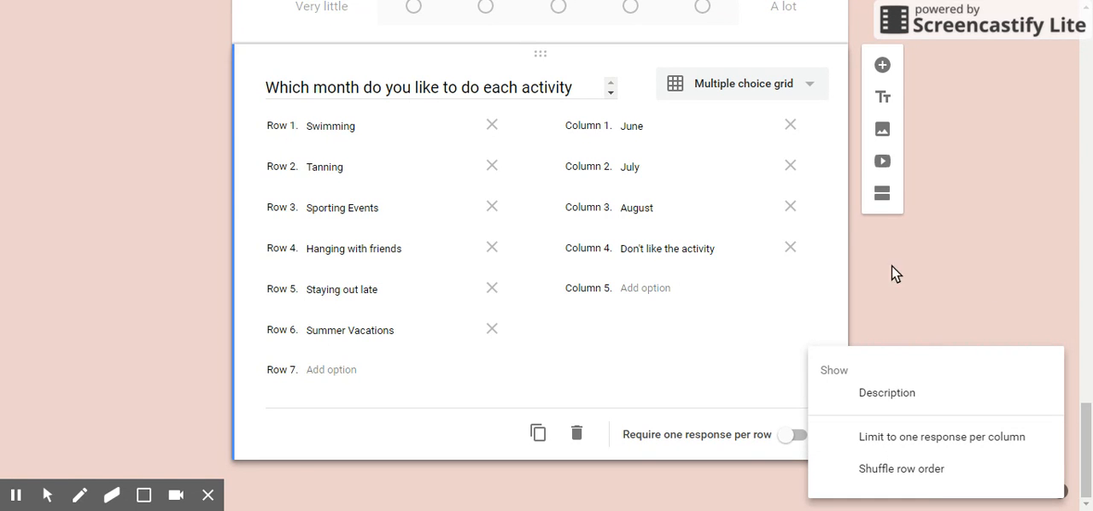
{"action": "left_click", "coordinate": [918, 263]}
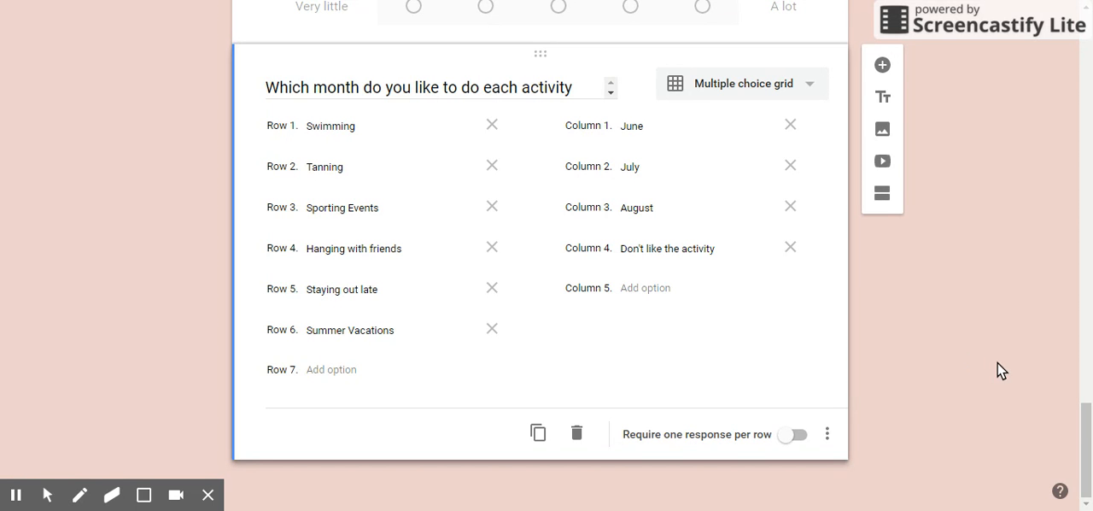
Step: View the summary of the responses collected by the Seasons form
{"action": "left_click_drag", "start_coordinate": [1085, 431], "coordinate": [1089, 51]}
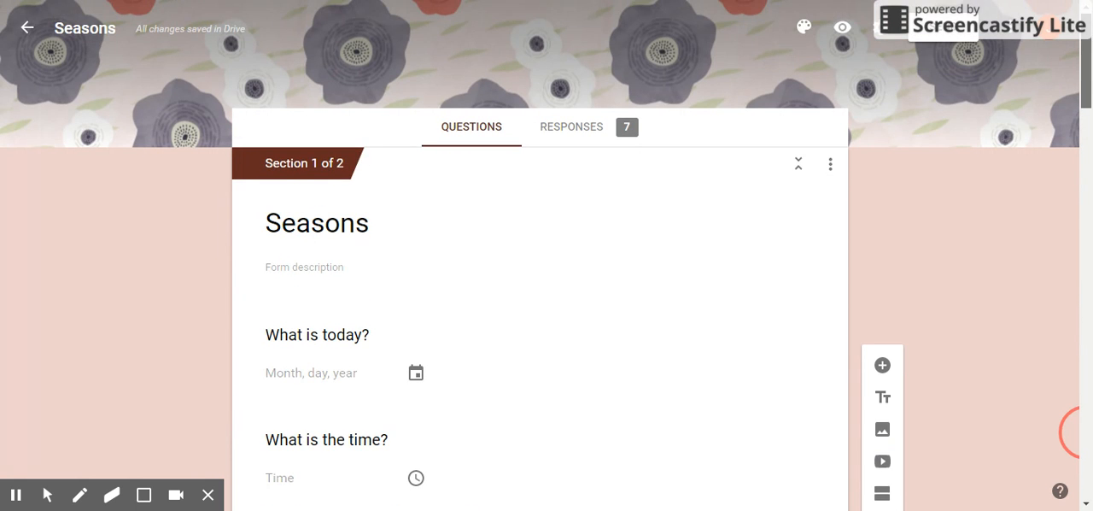
{"action": "left_click", "coordinate": [558, 130]}
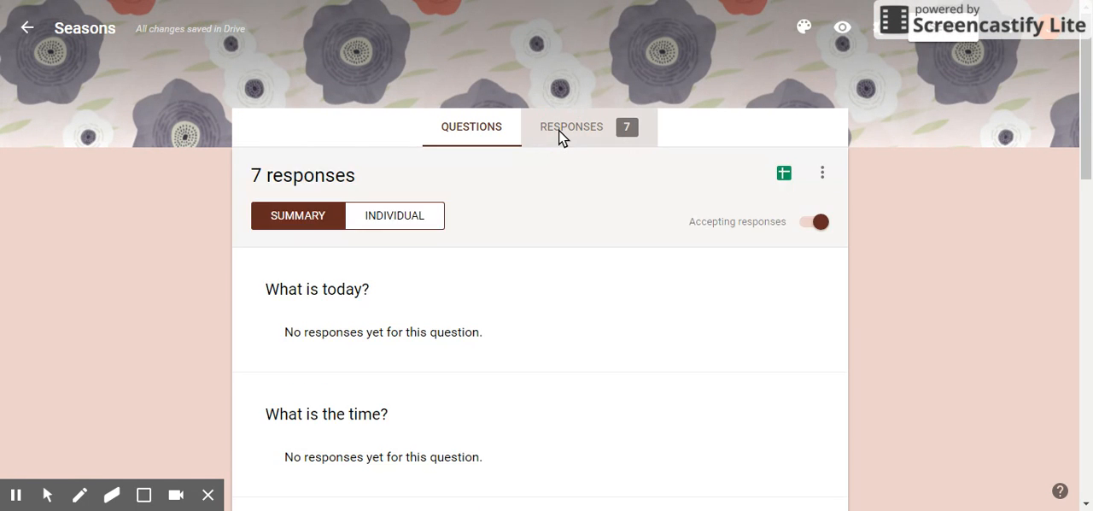
{"action": "left_click_drag", "start_coordinate": [1088, 55], "coordinate": [1091, 26]}
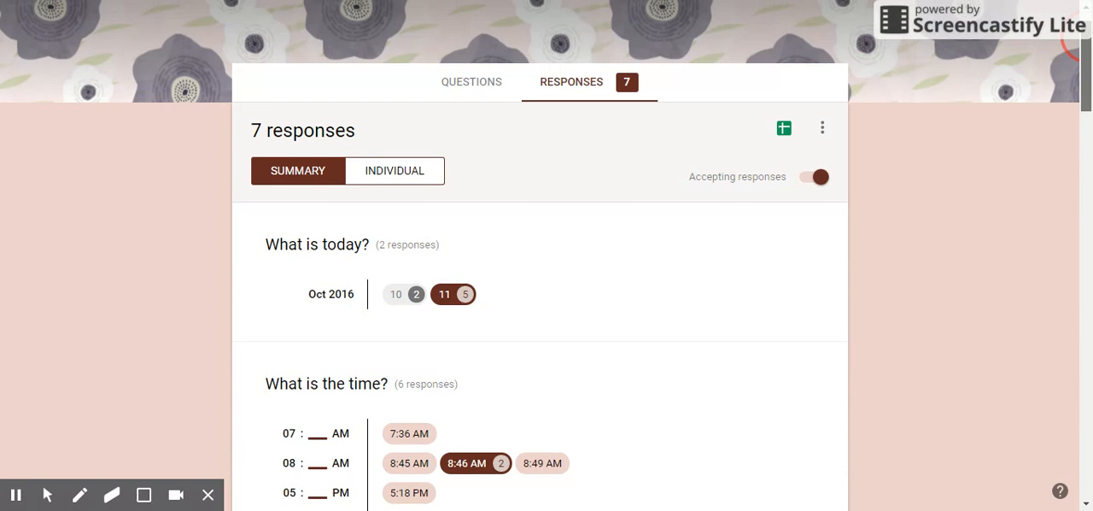
Step: Open the form's responses in Google Sheets and look across the answer columns
{"action": "left_click", "coordinate": [785, 130]}
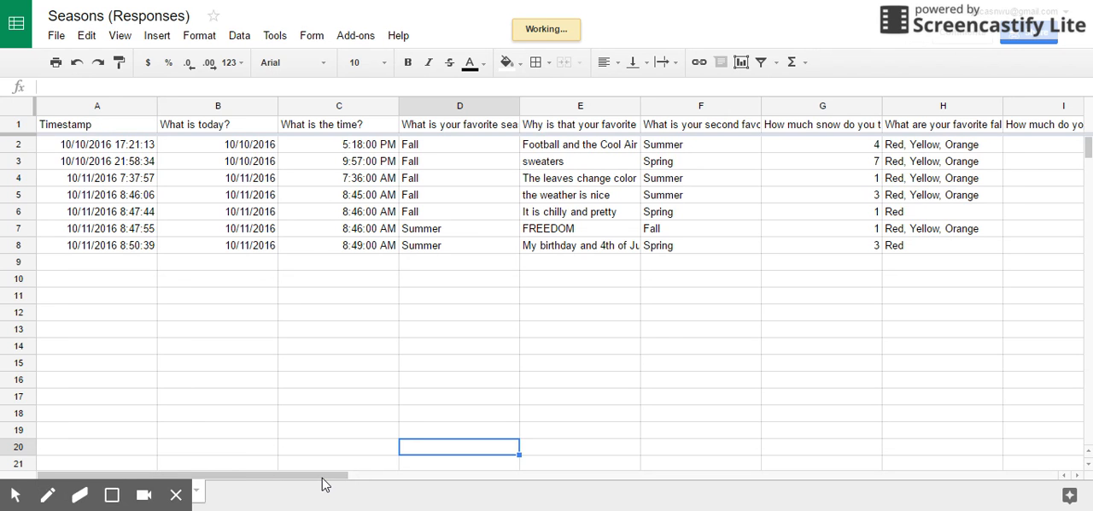
{"action": "left_click_drag", "start_coordinate": [269, 475], "coordinate": [322, 478]}
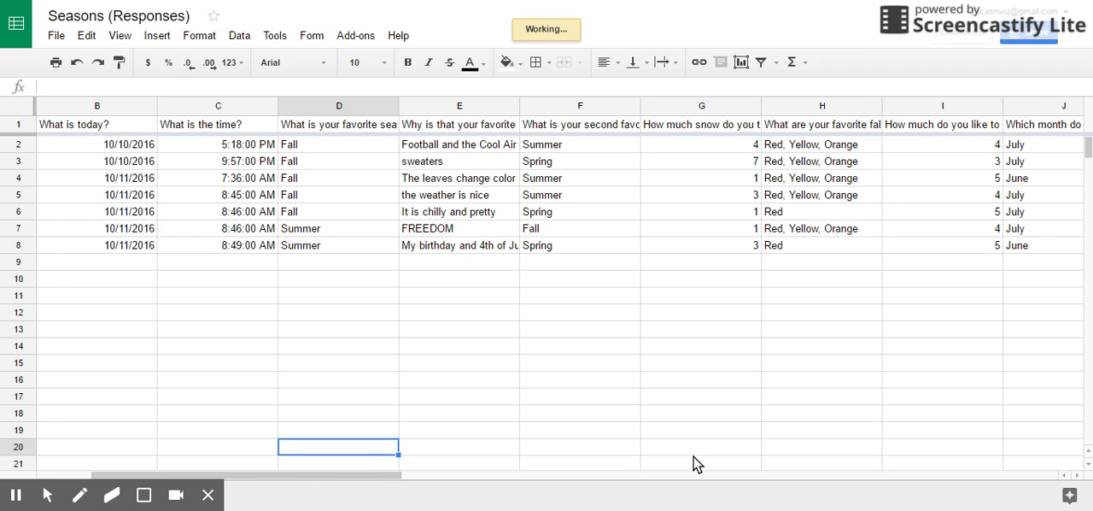
{"action": "scroll", "coordinate": [839, 450], "scroll_direction": "right", "scroll_amount": 4}
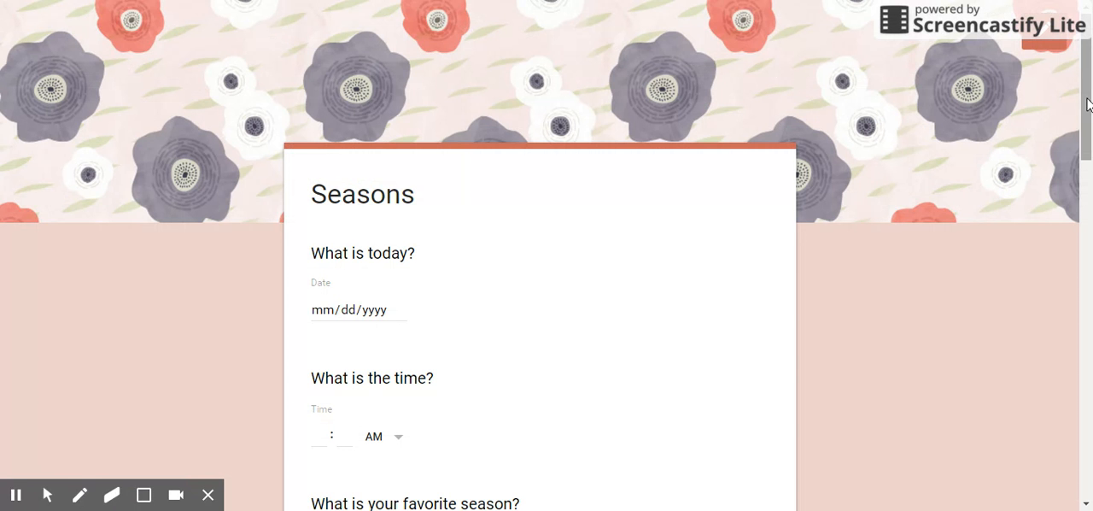
Step: Look over the respondent view of the Seasons form
{"action": "left_click_drag", "start_coordinate": [1087, 103], "coordinate": [1090, 171]}
{"action": "left_click_drag", "start_coordinate": [1083, 99], "coordinate": [1061, 44]}
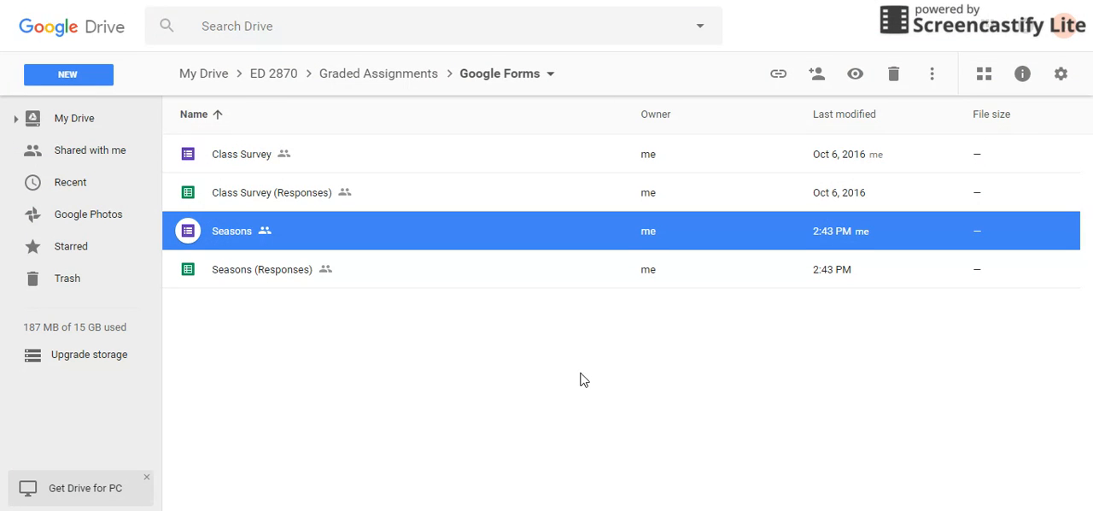
Step: Get the shareable link for the Seasons form in Google Drive and select its address
{"action": "left_click", "coordinate": [581, 374]}
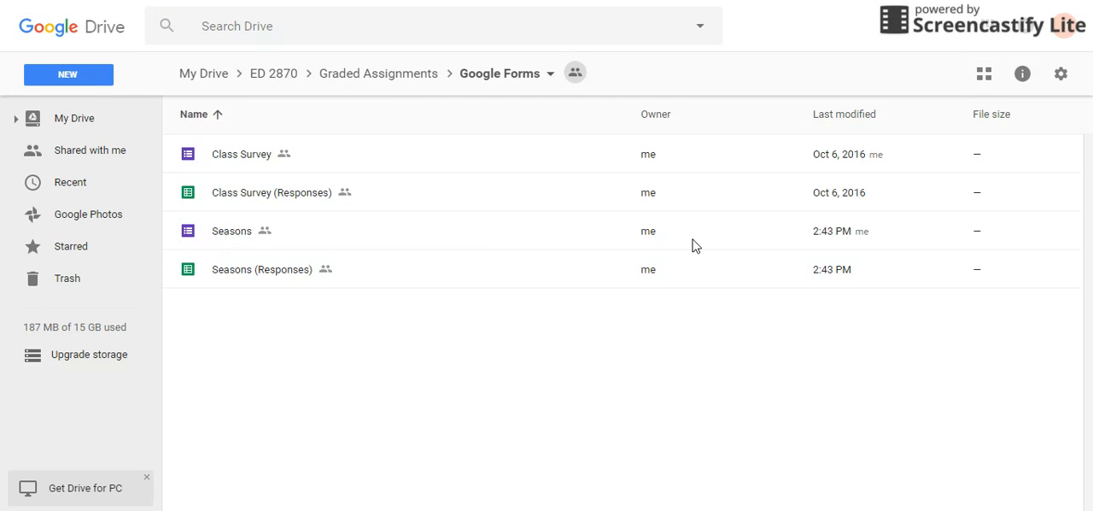
{"action": "left_click", "coordinate": [486, 240]}
{"action": "left_click", "coordinate": [779, 75]}
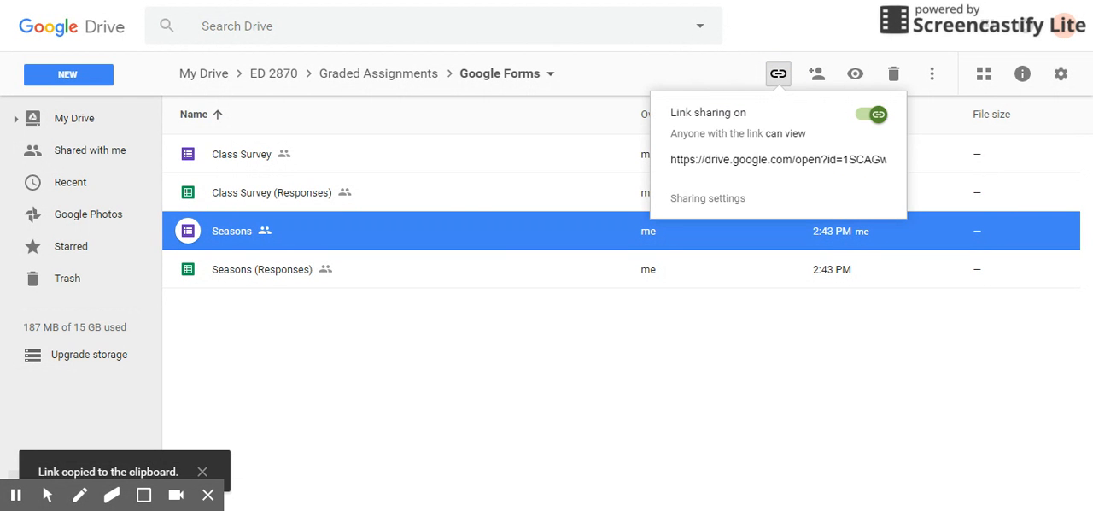
{"action": "left_click", "coordinate": [756, 160]}
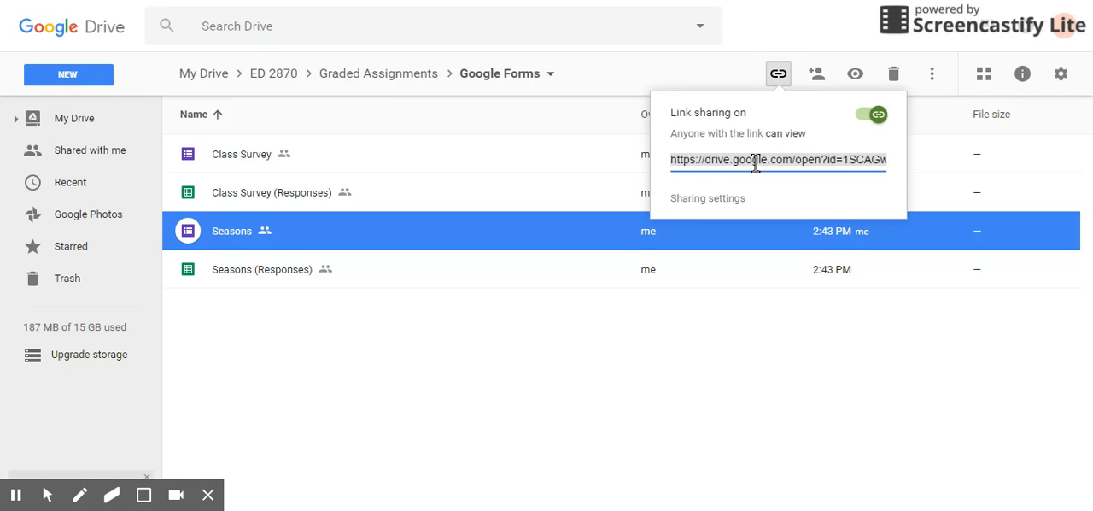
Step: Return to the Seasons form in the Google Forms editor and look at its first questions
{"action": "left_click", "coordinate": [585, 8]}
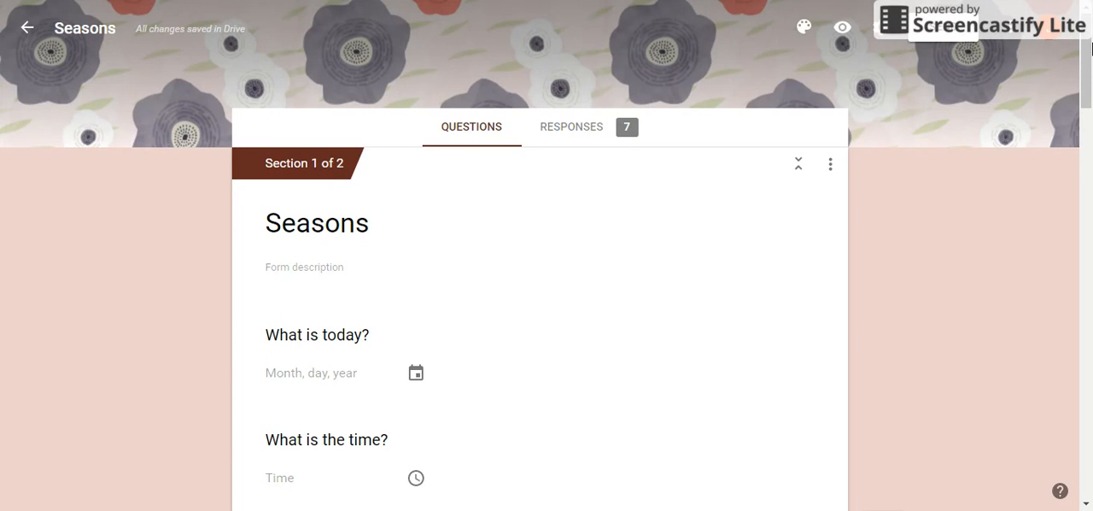
{"action": "left_click_drag", "start_coordinate": [1092, 49], "coordinate": [1091, 109]}
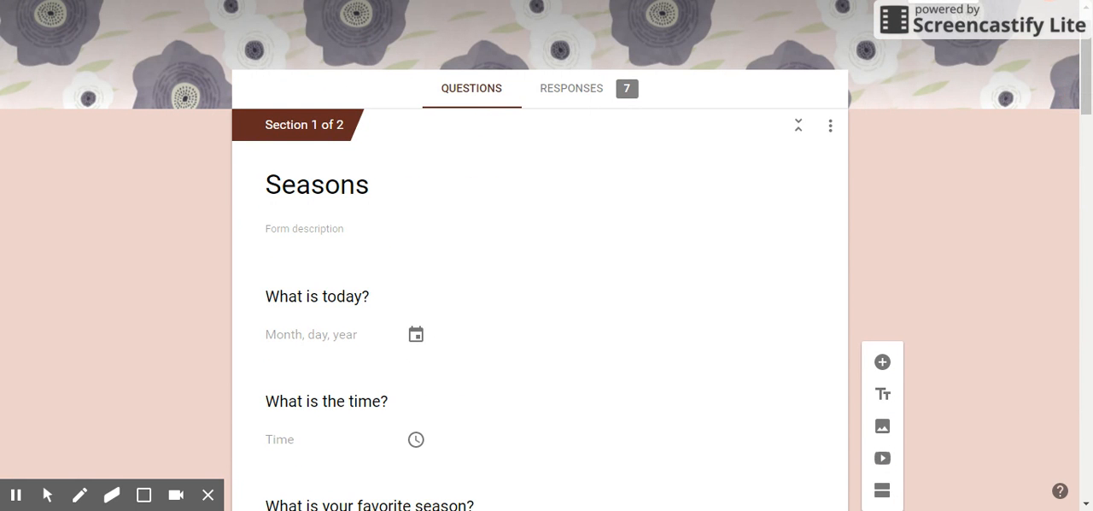